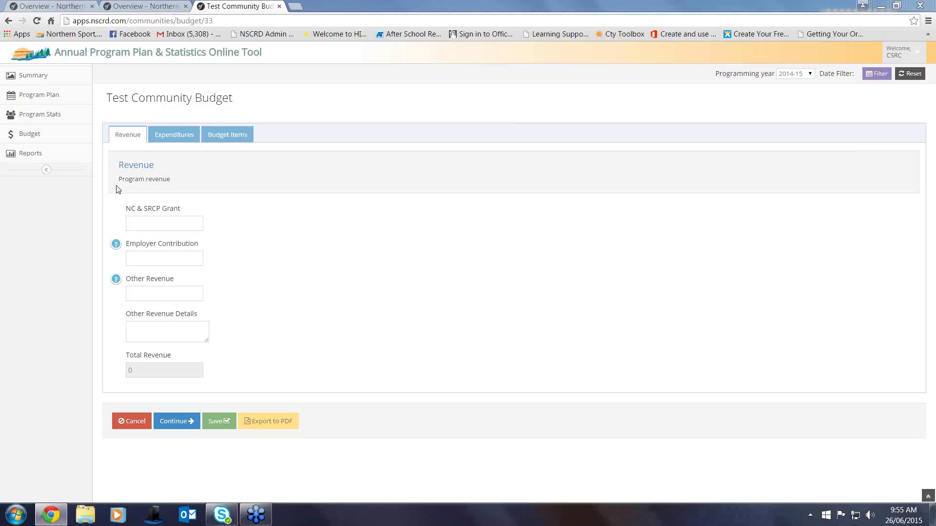
- Enter 46300 as the NC & SRCP Grant revenue and save the budget
click(146, 223)
click(168, 226)
text(4)
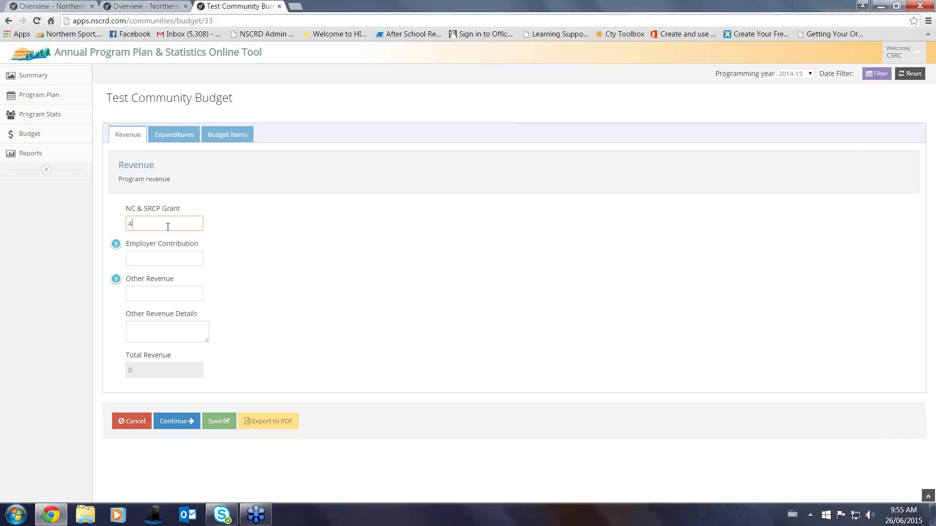
text(6300)
mouse_move(117, 246)
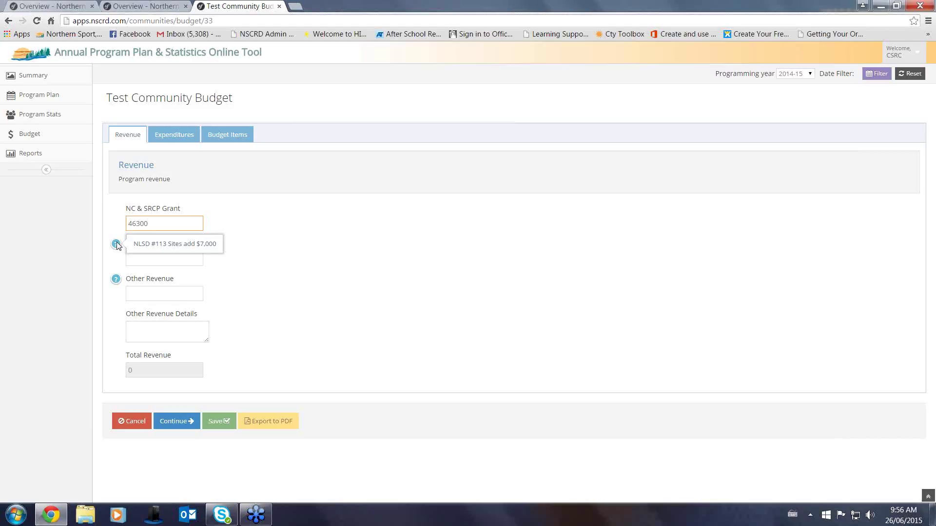
click(141, 262)
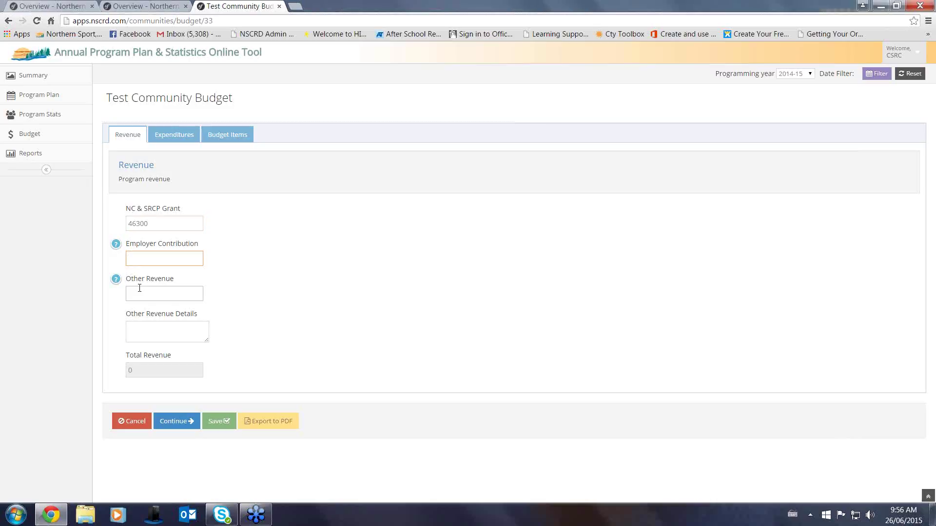
mouse_move(117, 282)
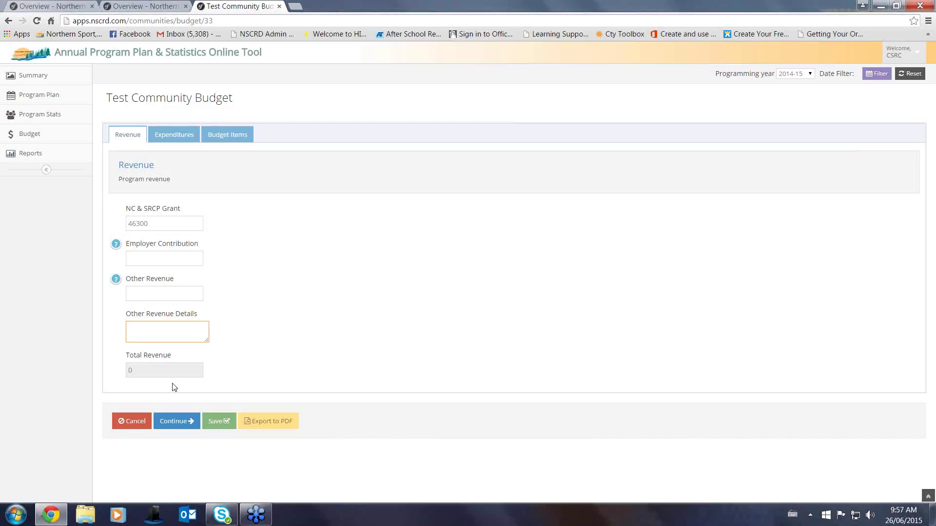
click(223, 423)
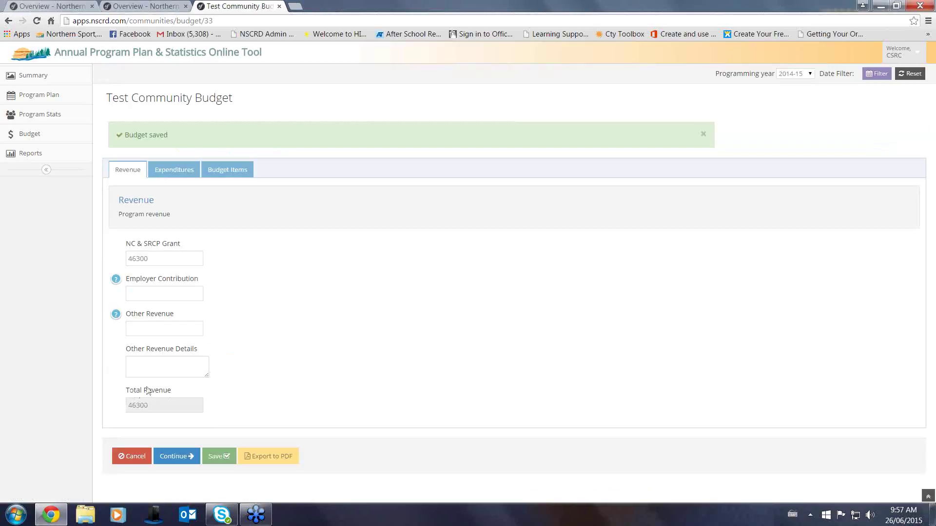
- Continue to the expenditures and set the Coordinator(s) Salary to 32000 and Benefits to 4000
click(140, 259)
click(178, 453)
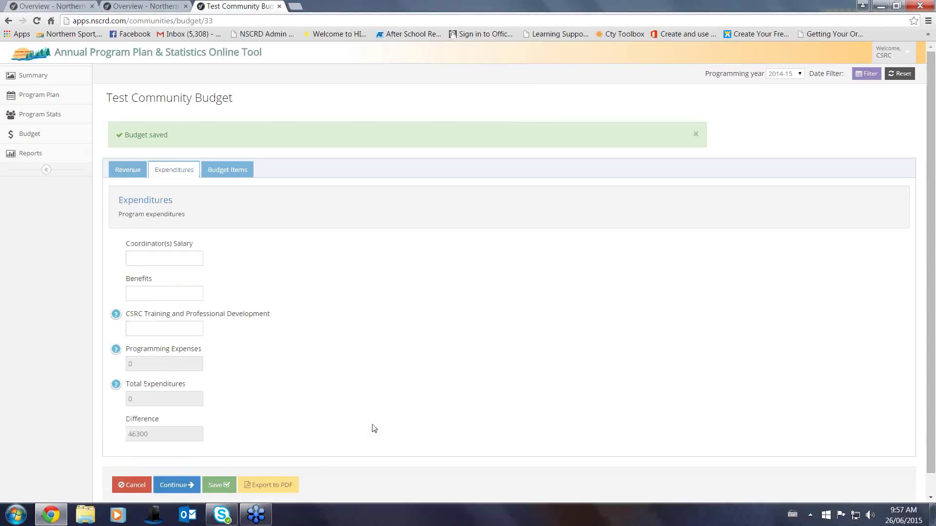
scroll(374, 429, down, 1)
click(150, 237)
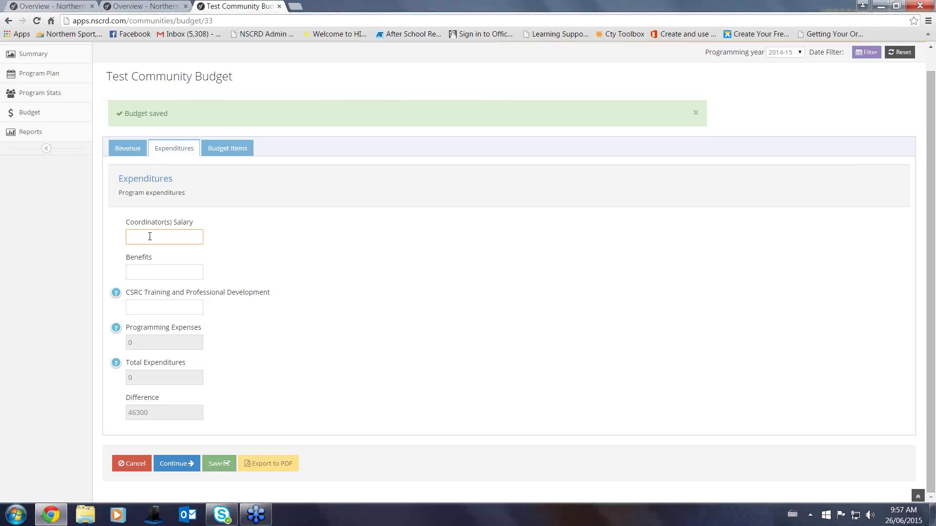
text(32000)
click(166, 272)
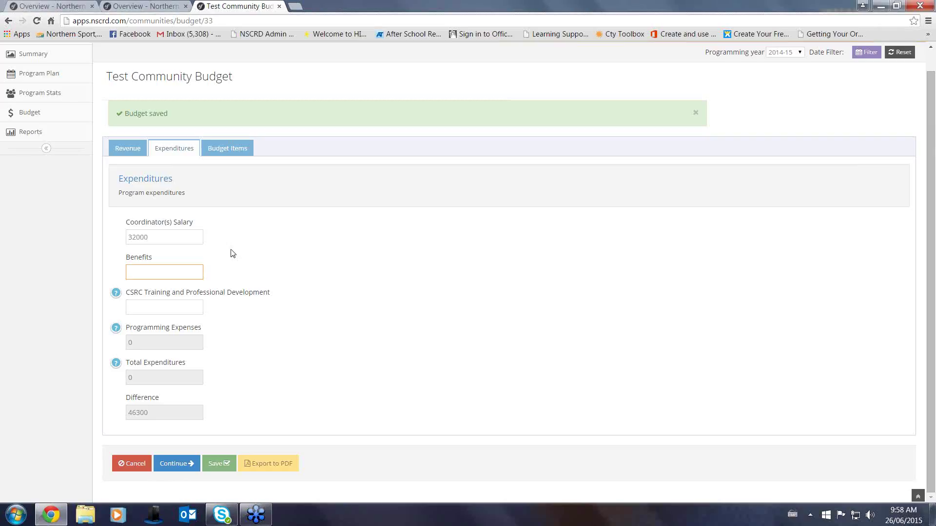
text(25)
key(BackSpace)
key(BackSpace)
text(4000)
- Set CSRC Training and Professional Development to 2000 and save the budget
click(271, 281)
click(146, 292)
click(129, 307)
mouse_move(116, 295)
click(150, 304)
text(200)
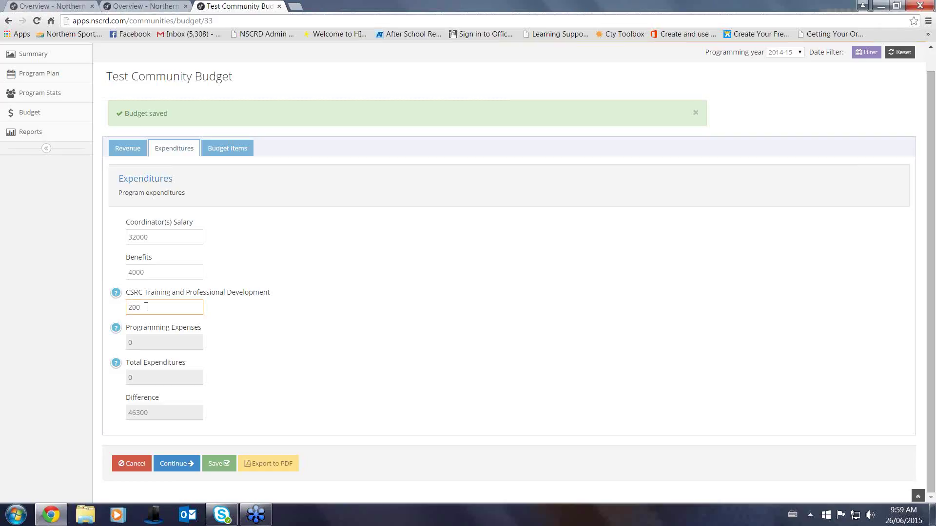
text(0)
click(285, 341)
mouse_move(117, 334)
click(217, 467)
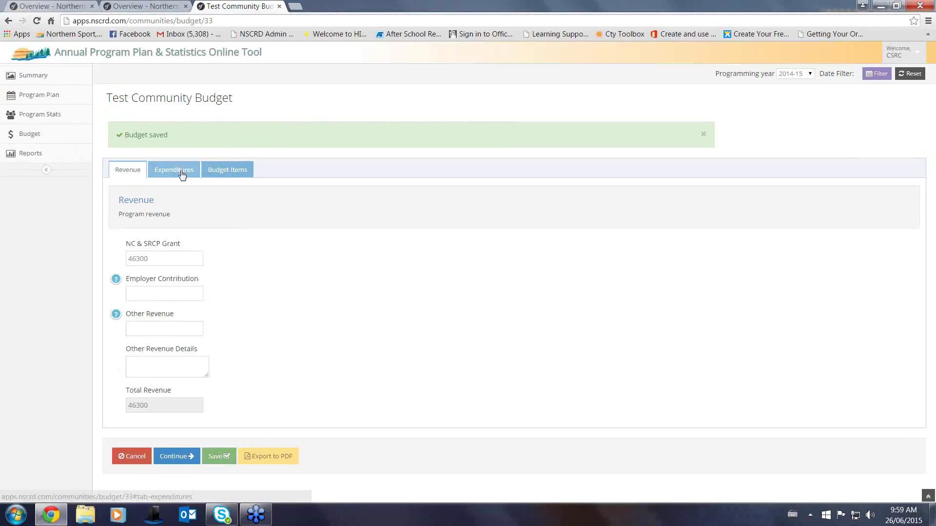
- Review the recalculated expenditures and add a blank row to the budget items
click(182, 175)
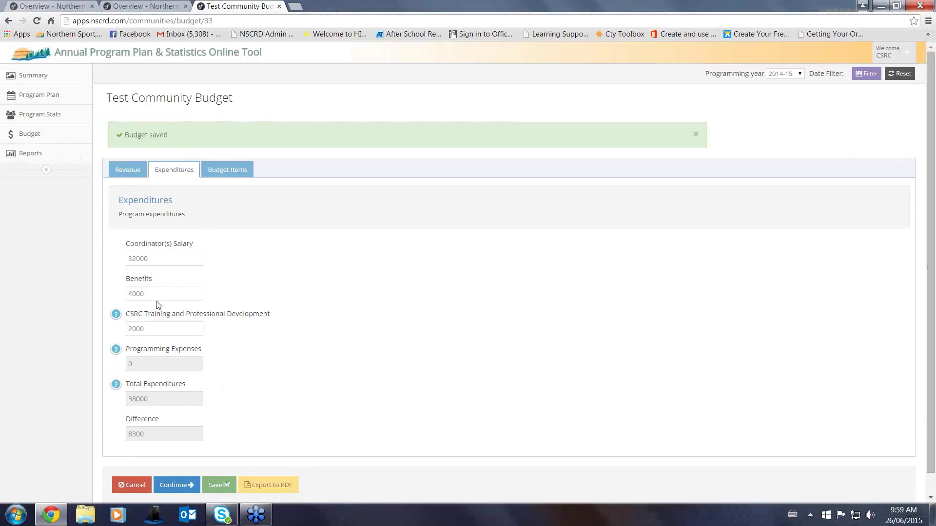
scroll(302, 373, down, 1)
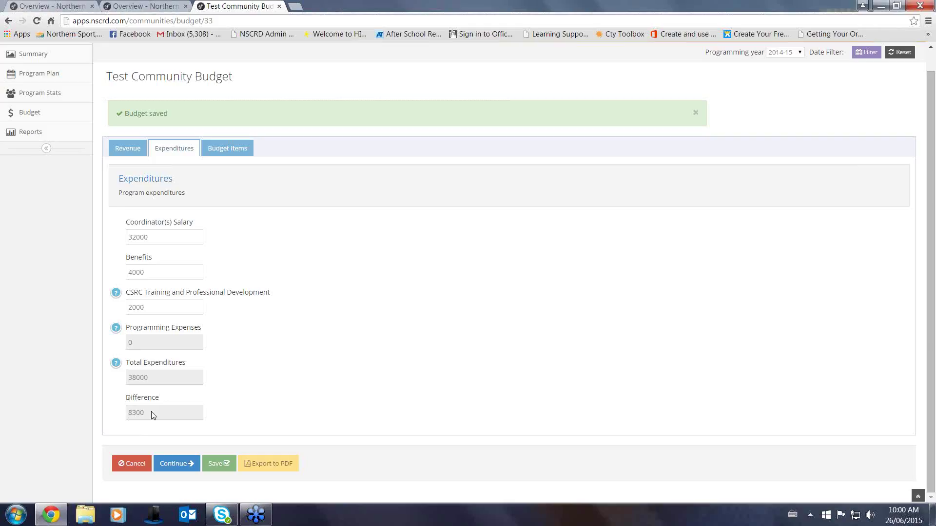
click(178, 465)
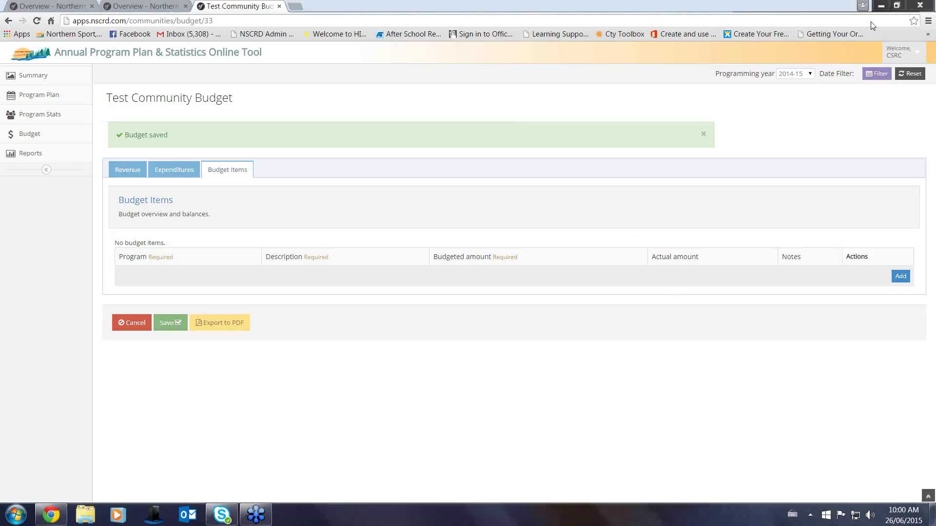
click(899, 277)
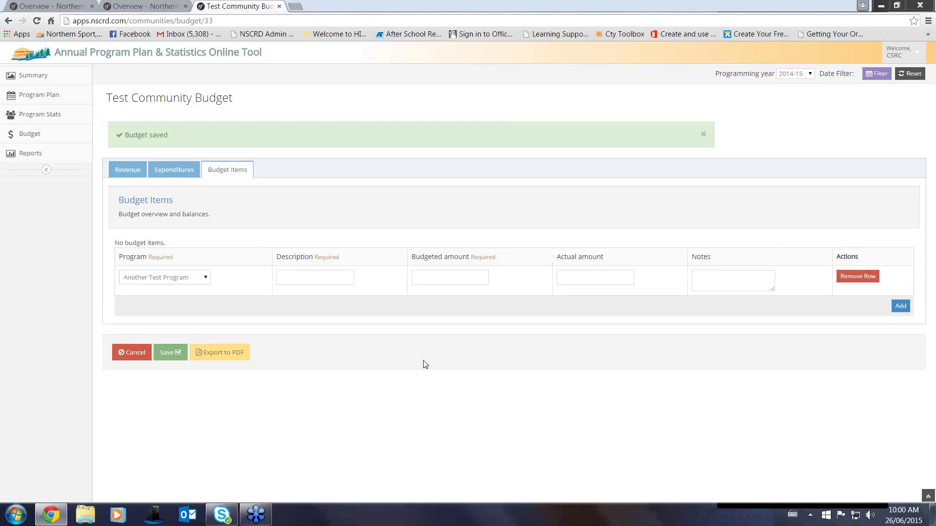
click(179, 174)
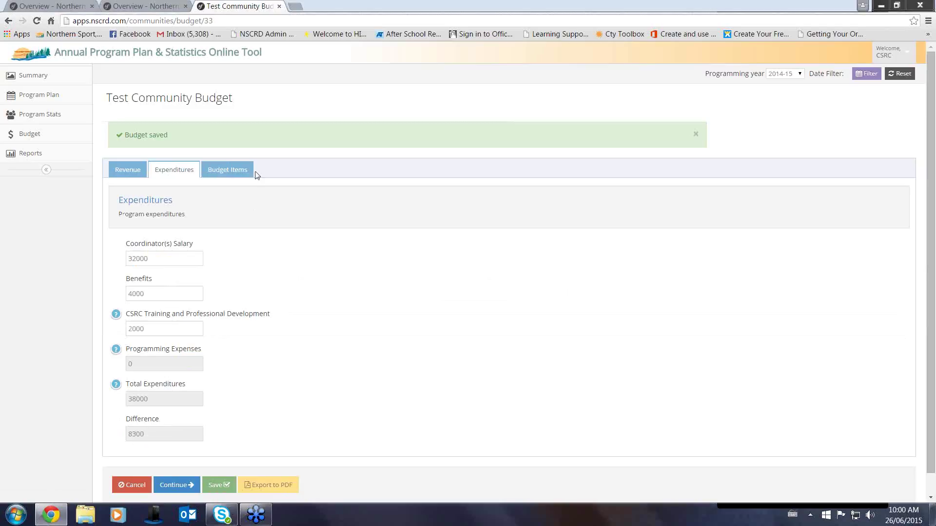
click(239, 173)
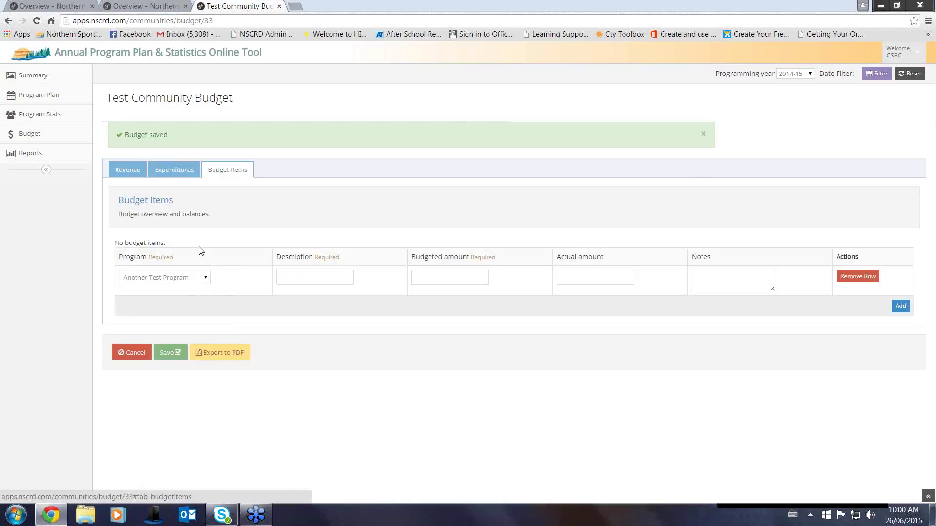
- Fill the first budget item with program Soccer, description "Soccer Ball" and a budgeted amount of 150
click(189, 279)
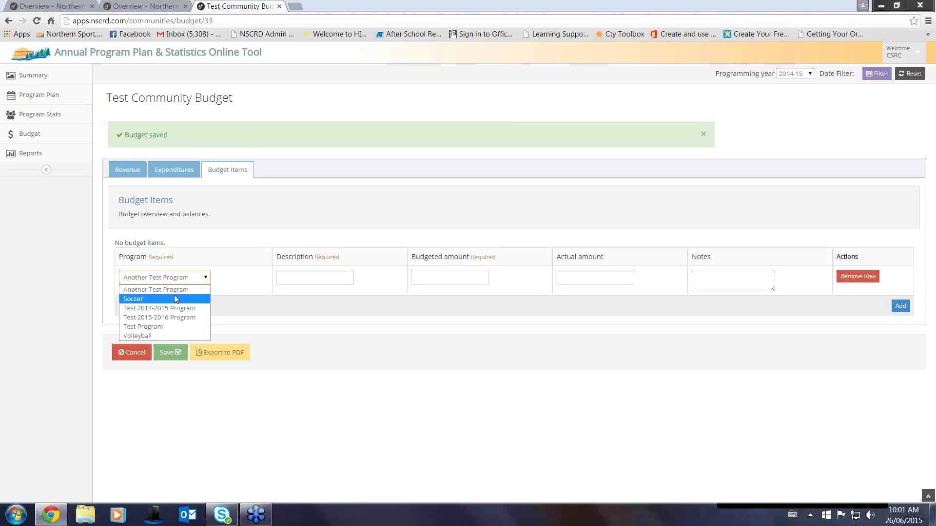
click(175, 298)
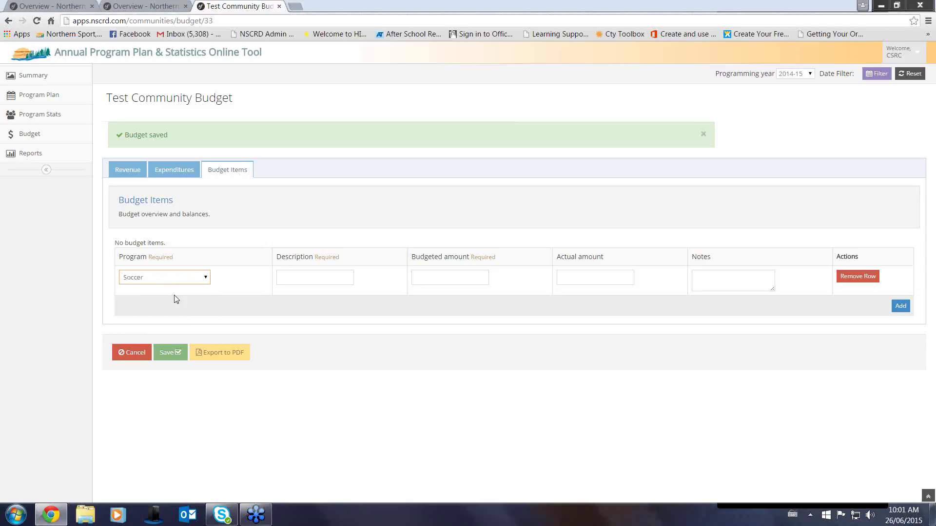
click(312, 277)
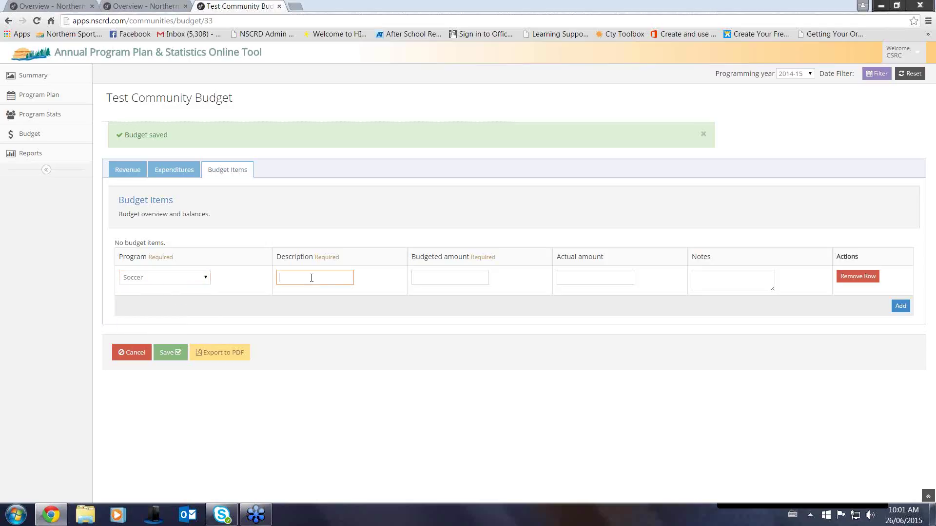
text(Soccer Bal)
key(Tab)
text(150)
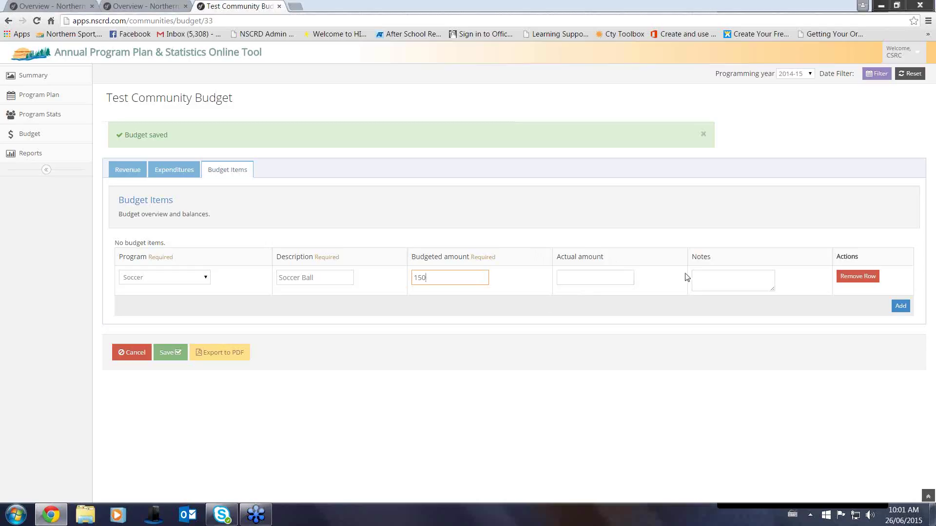
- Enter "Source for Sports" as the note of the Soccer Ball item
click(704, 281)
text(Source for sport)
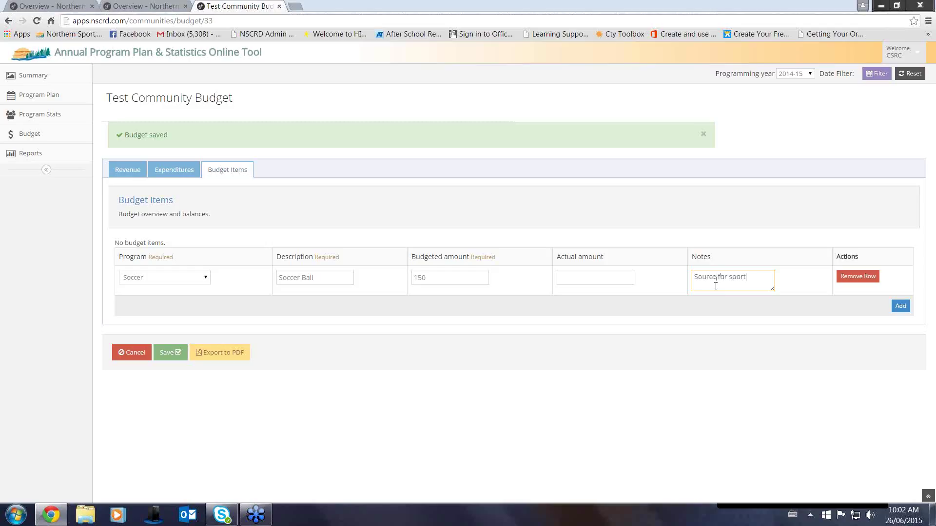
key(BackSpace)
key(BackSpace)
key(BackSpace)
key(BackSpace)
text(ports)
- Add a second budget item for the Soccer program with description "Snacks" and a budgeted amount of 250
click(900, 306)
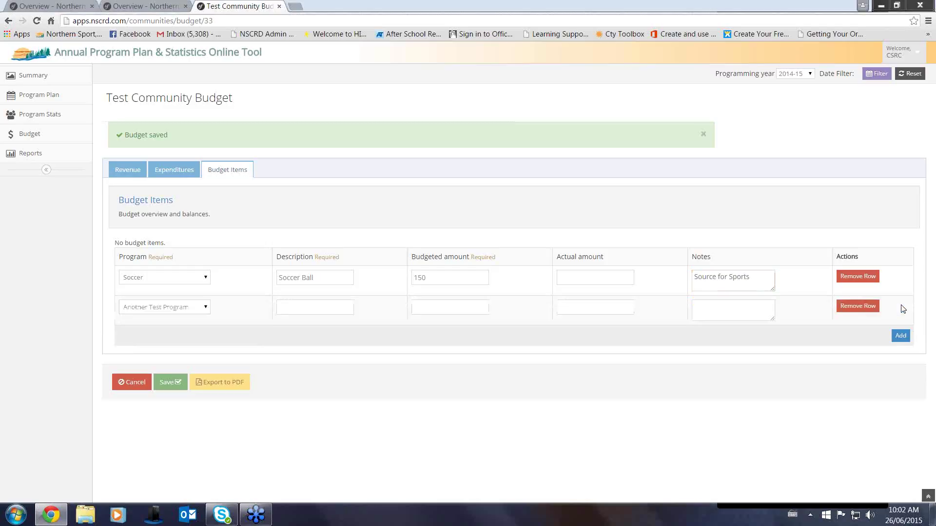
click(135, 309)
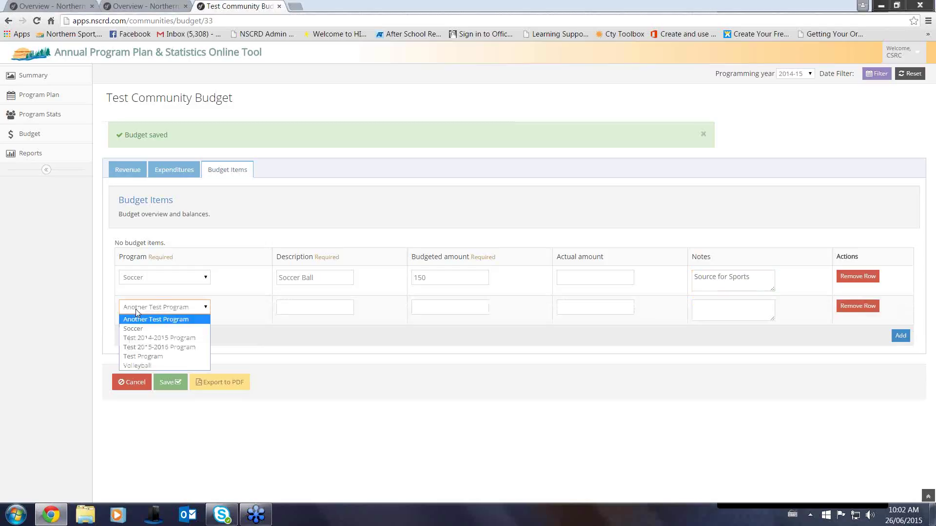
click(136, 328)
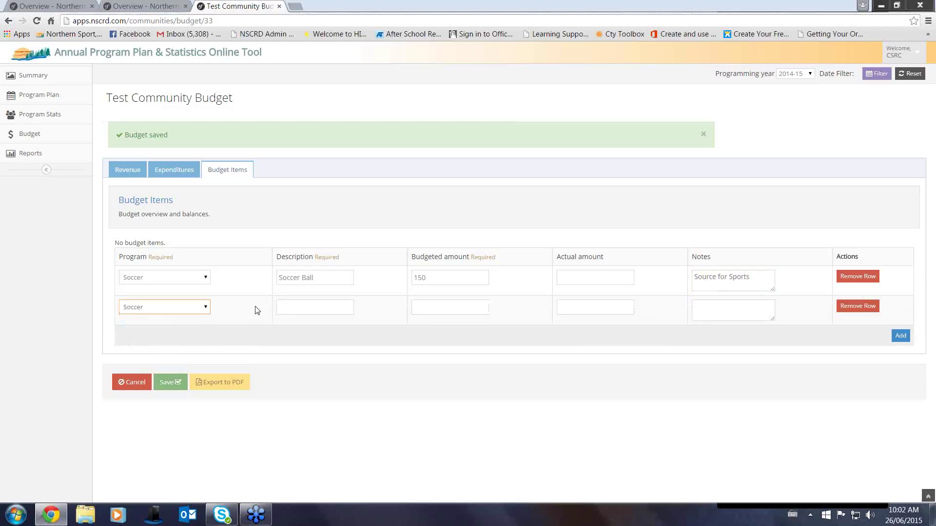
click(333, 309)
text(Snacks)
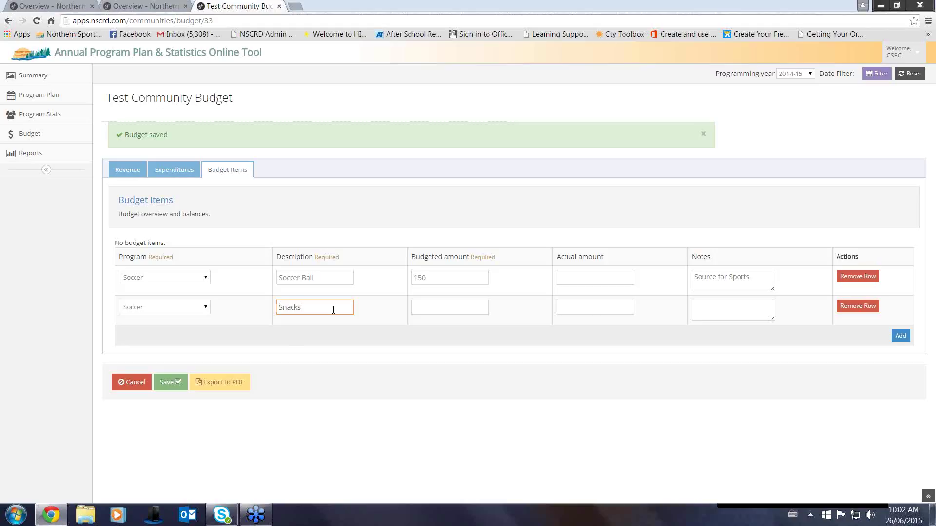
key(Tab)
text(250)
- Enter "Northern Store" as the note of the Snacks item and save the budget
click(710, 313)
text(Northern so)
key(BackSpace)
key(BackSpace)
text(Store)
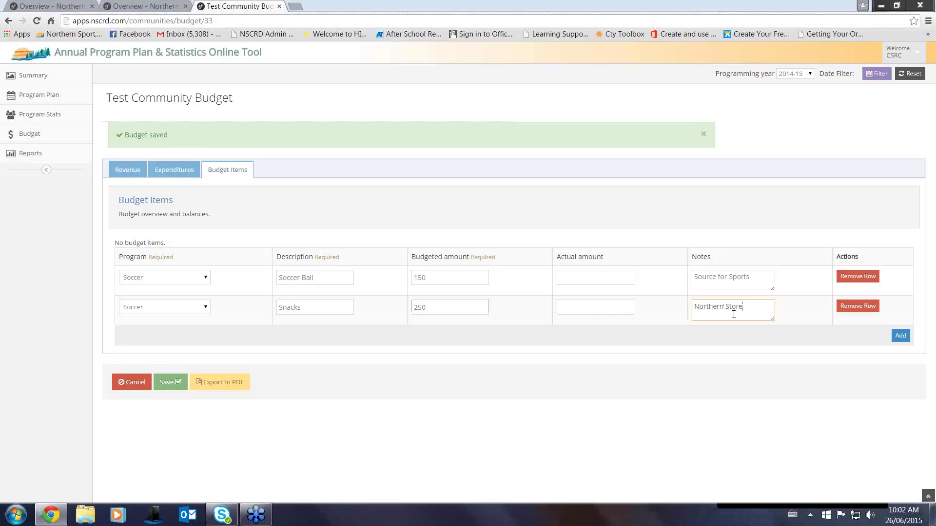
click(167, 383)
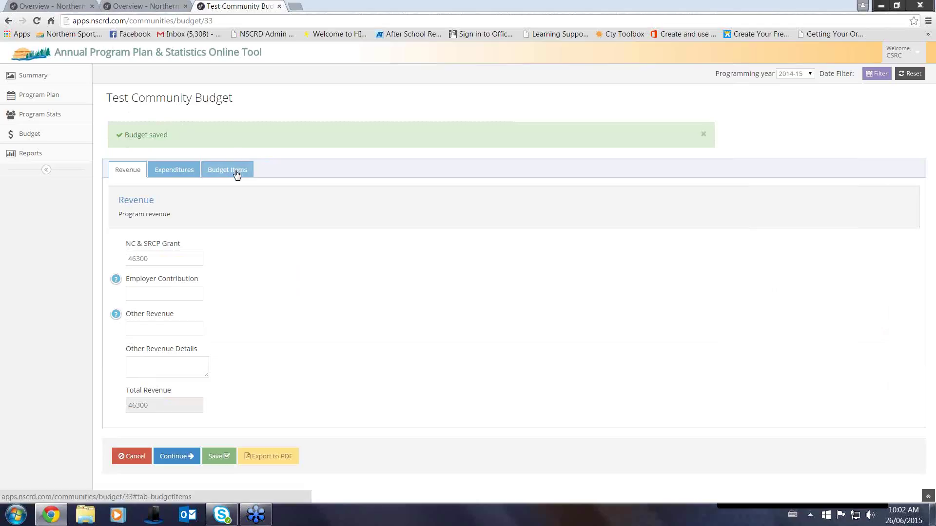
- Check the remaining difference in the expenditures and add a third row to the budget items
click(184, 172)
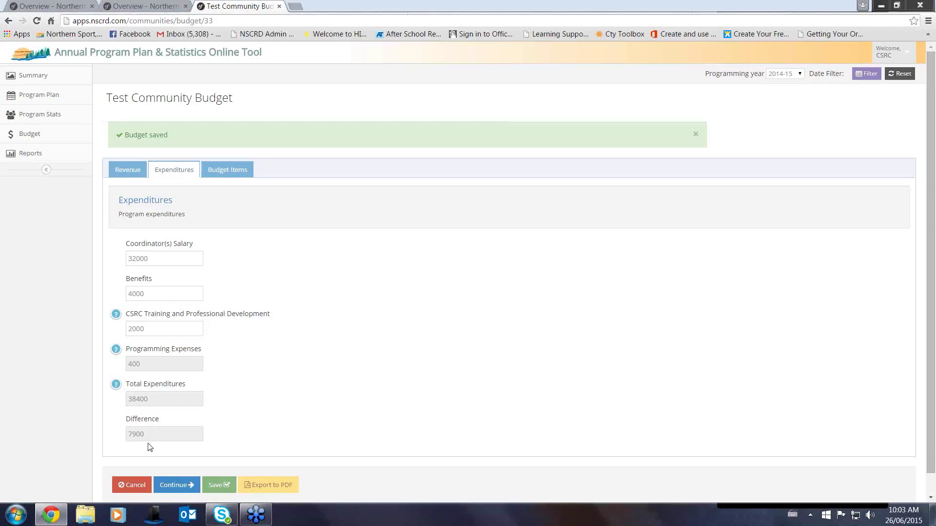
click(236, 175)
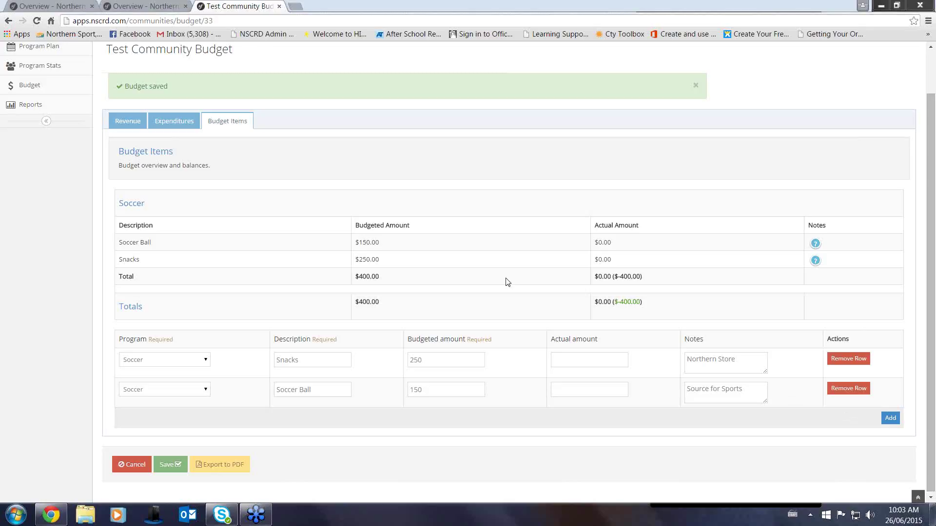
click(889, 416)
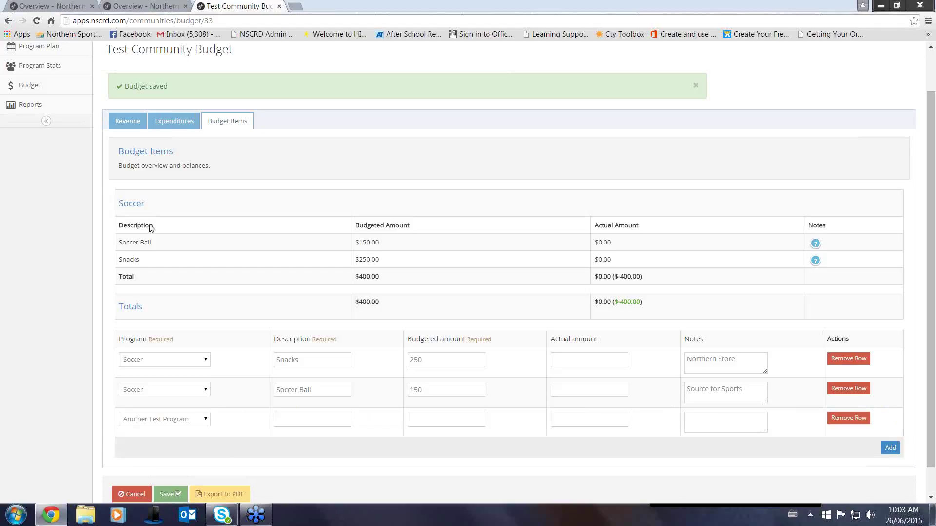
click(173, 122)
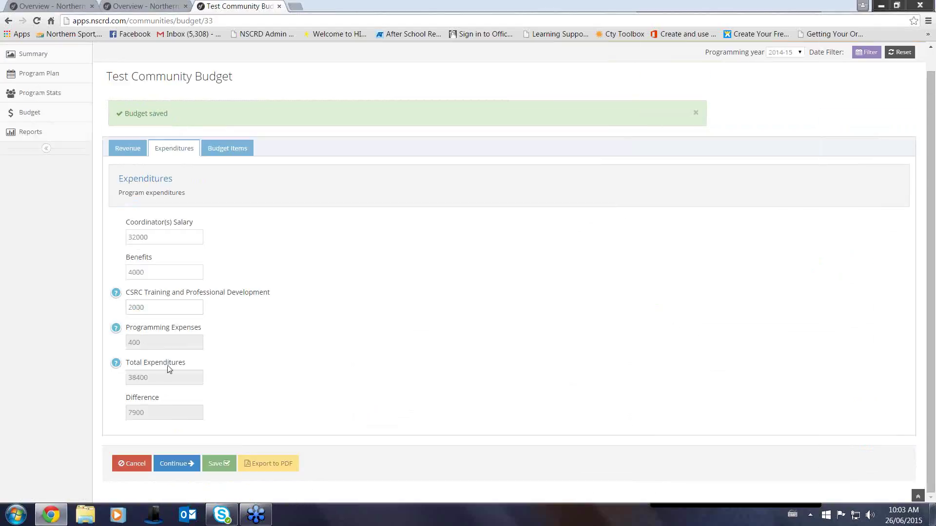
click(231, 148)
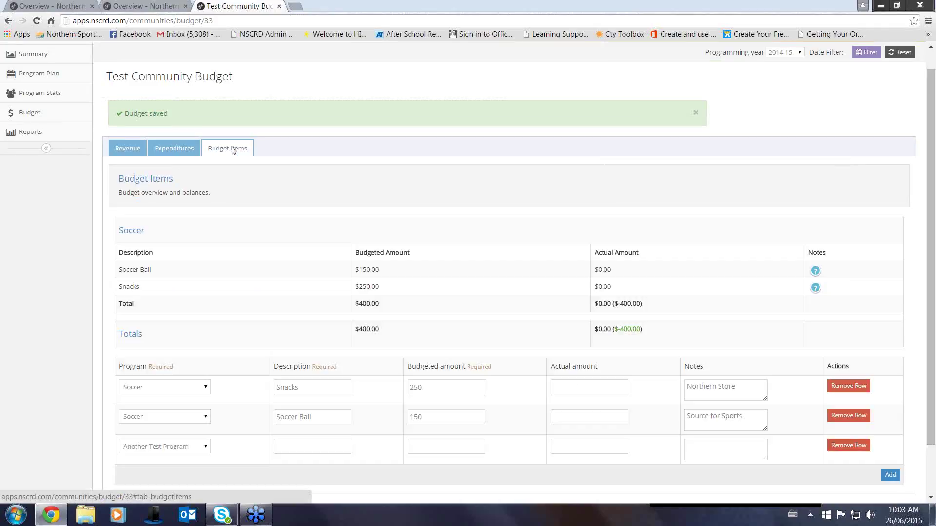
- Describe the new Another Test Program item as "Supplies" with a budgeted amount of 7900
click(300, 448)
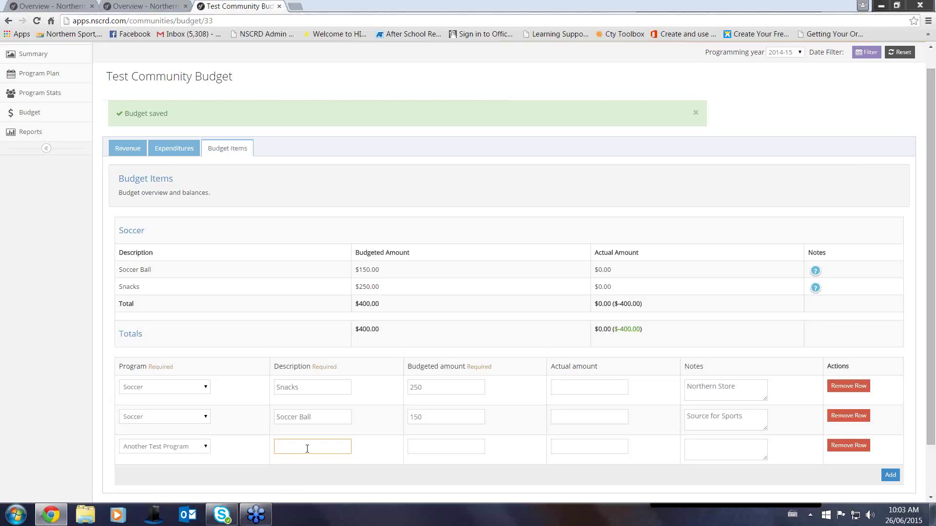
text(supplie)
key(BackSpace)
key(BackSpace)
key(BackSpace)
key(BackSpace)
key(BackSpace)
key(BackSpace)
text(upplie)
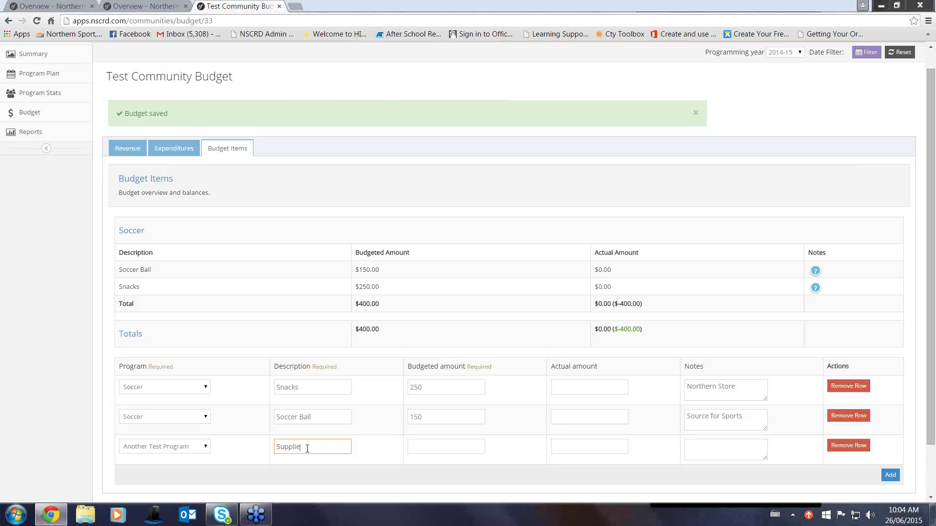
text(s)
key(Tab)
text(7900)
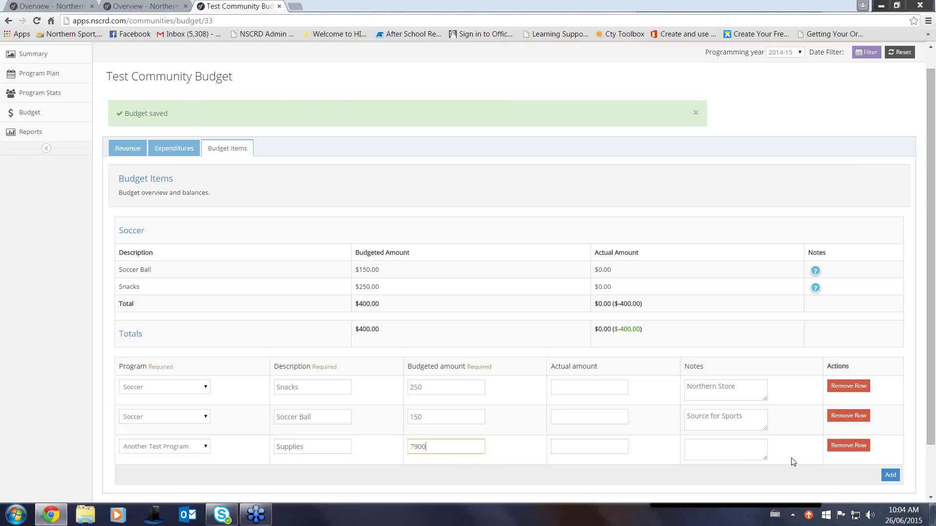
- Save the budget with the new Supplies item and check the remaining difference in the expenditures
scroll(794, 462, down, 1)
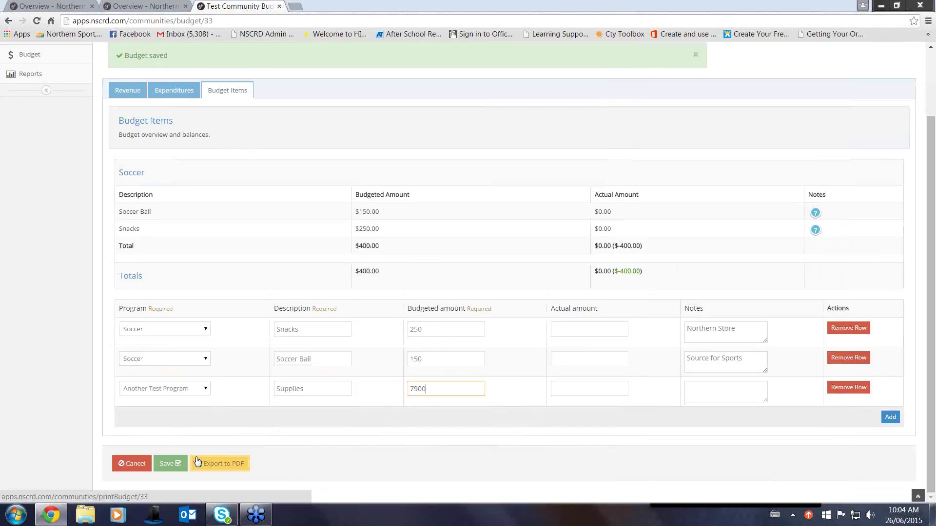
click(171, 467)
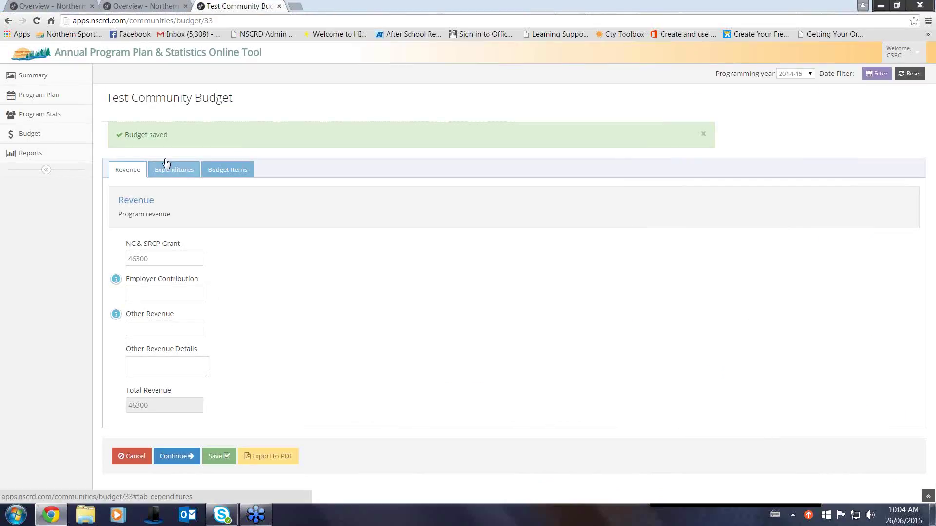
click(165, 166)
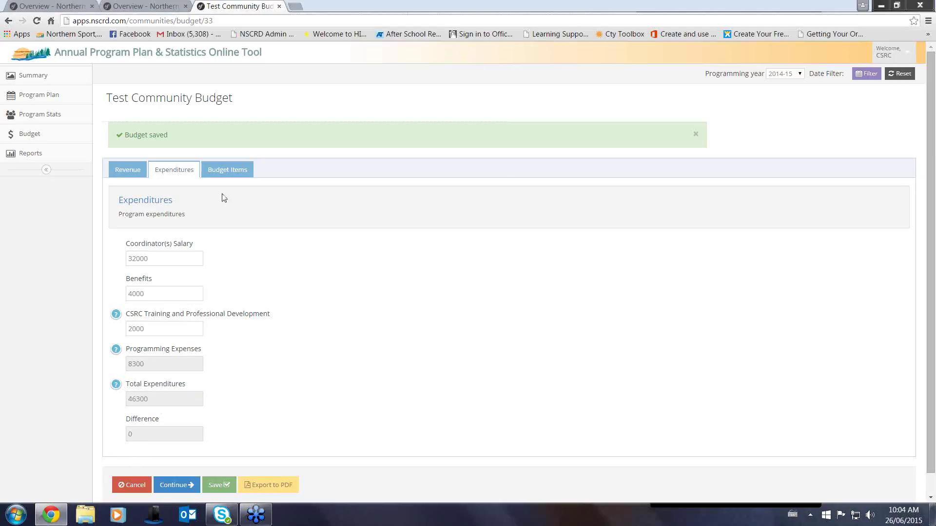
- Review the budget items overview by program, including the notes of the Soccer Ball and Snacks items
click(234, 168)
scroll(460, 327, down, 1)
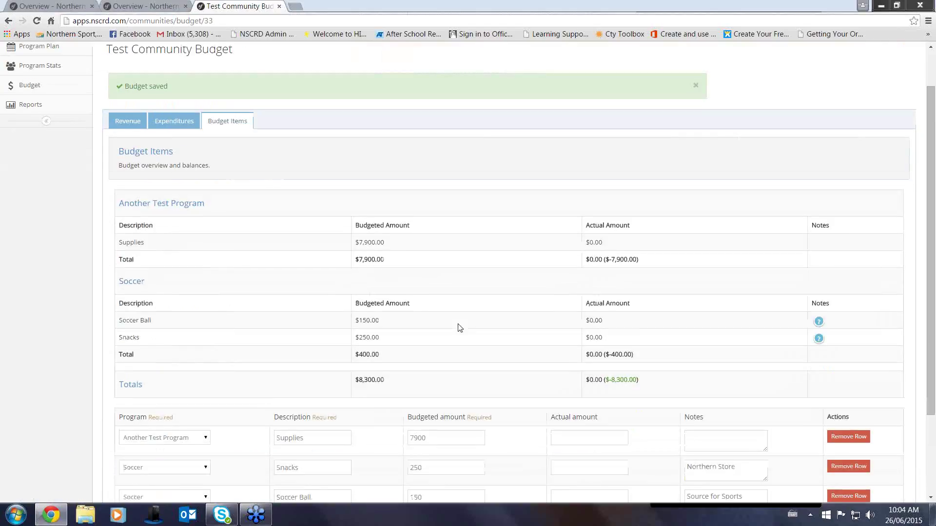
scroll(460, 327, down, 2)
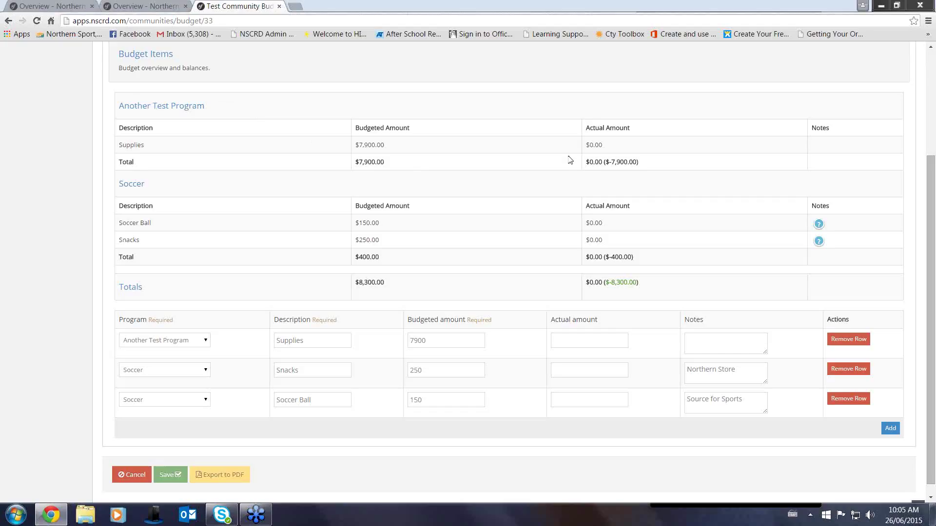
mouse_move(821, 227)
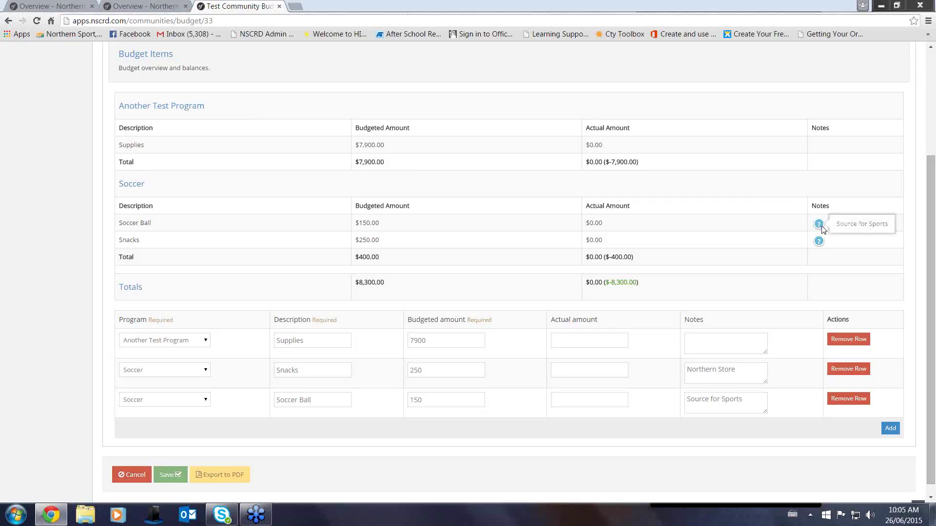
mouse_move(820, 244)
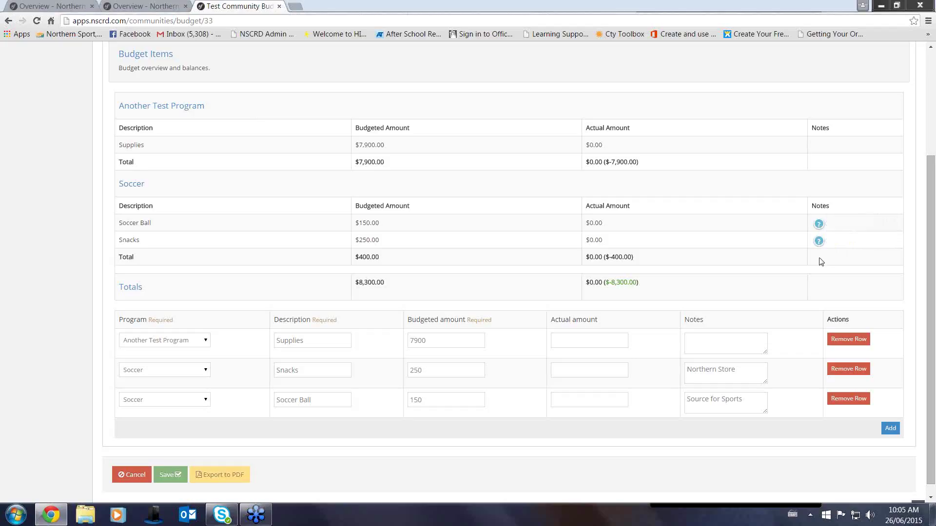
- Export the Test Community budget to PDF and open the exported file
scroll(520, 369, down, 1)
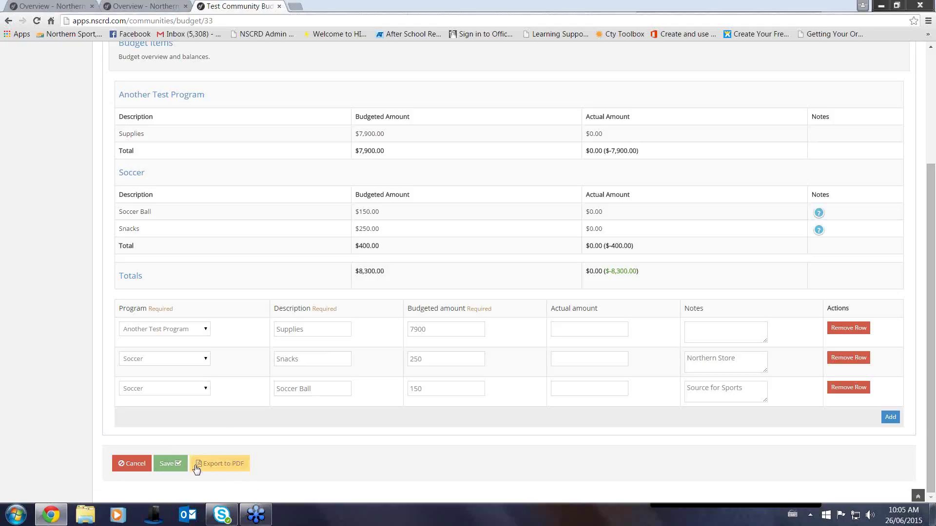
click(220, 465)
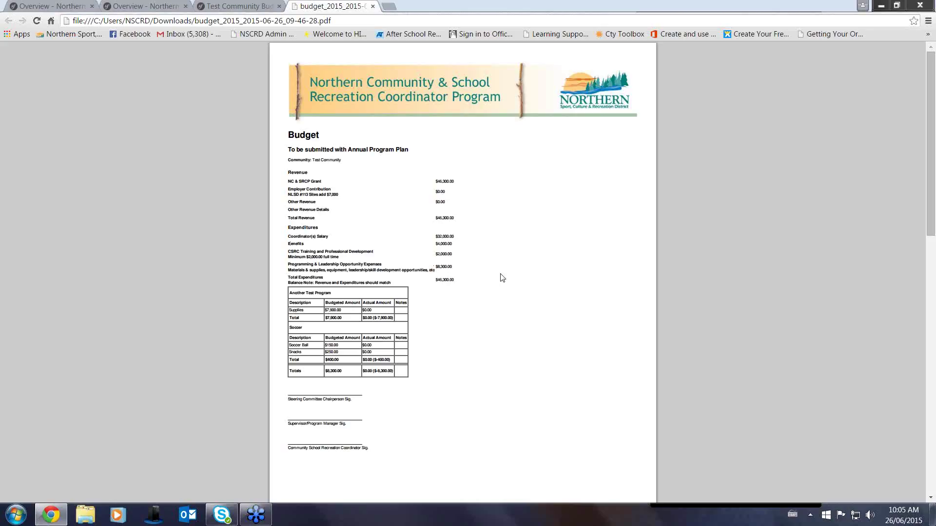
- Examine the exported budget's revenue, expenditures, program items, signature lines and budget details page, and return to the Test Community budget
scroll(355, 264, down, 1)
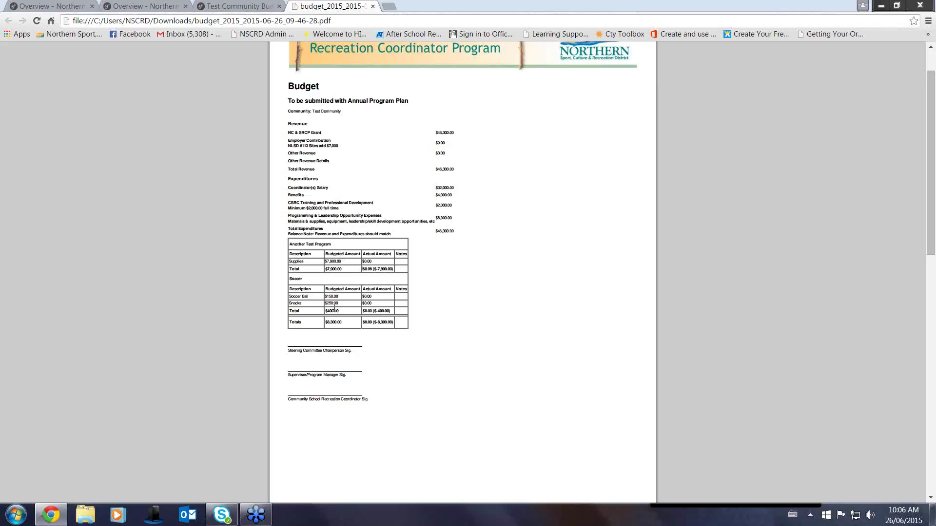
scroll(382, 323, down, 2)
scroll(381, 322, down, 1)
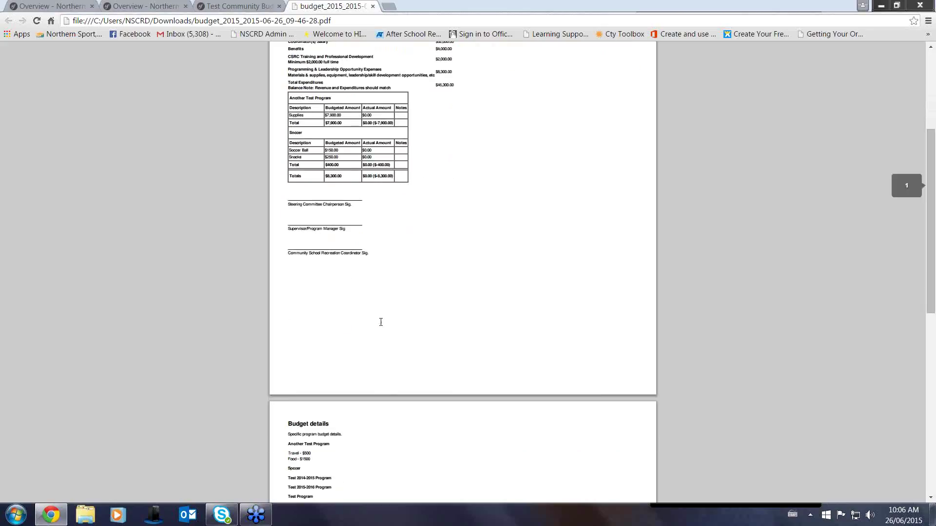
scroll(381, 322, down, 3)
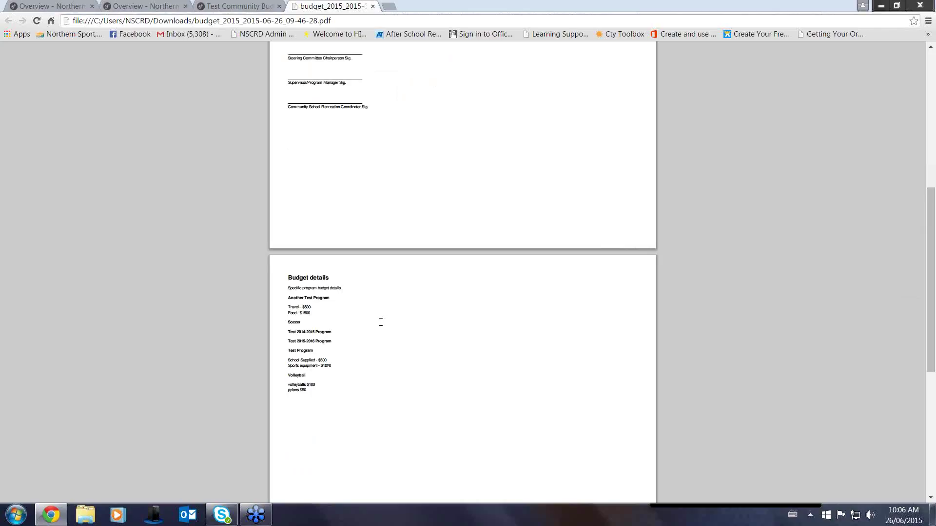
scroll(379, 323, up, 3)
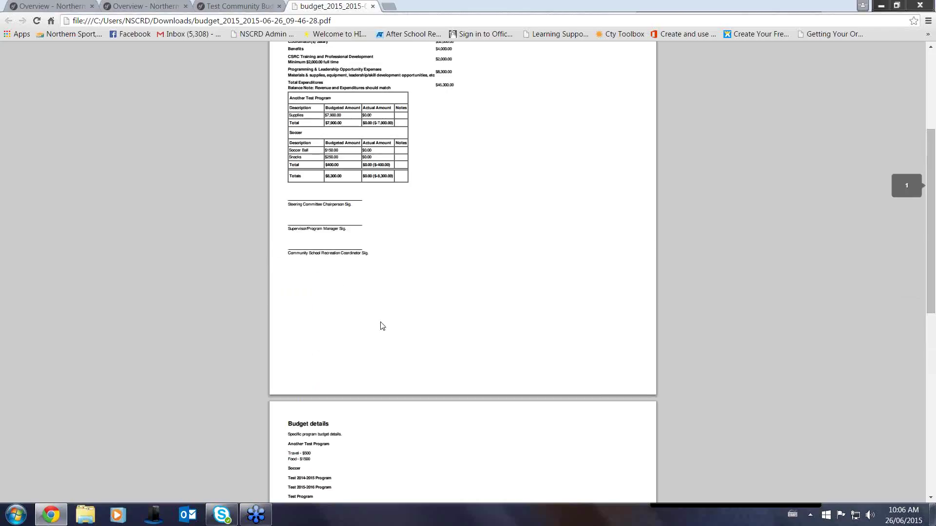
scroll(382, 325, up, 2)
scroll(382, 326, up, 2)
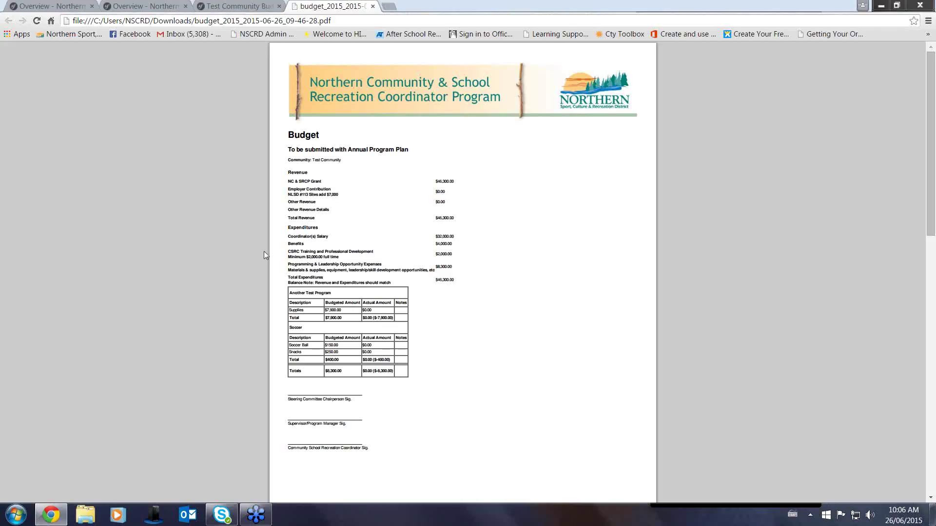
click(245, 7)
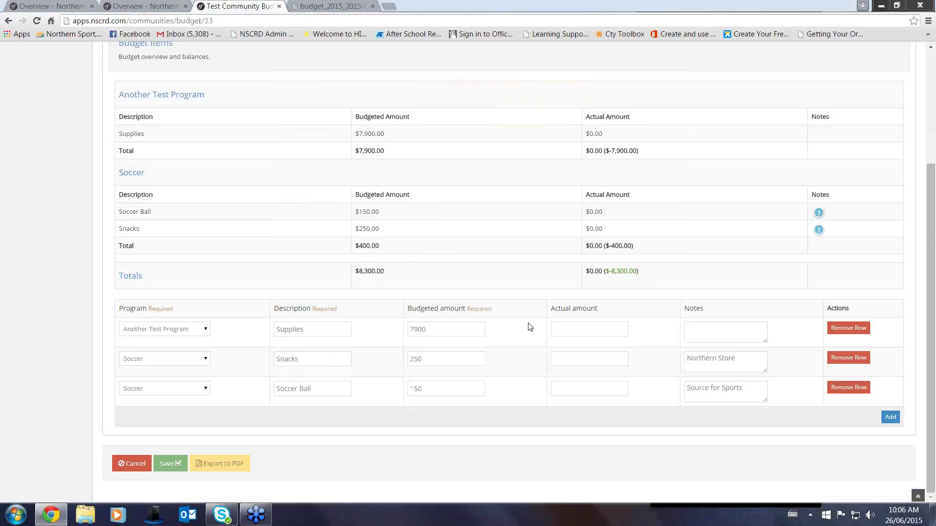